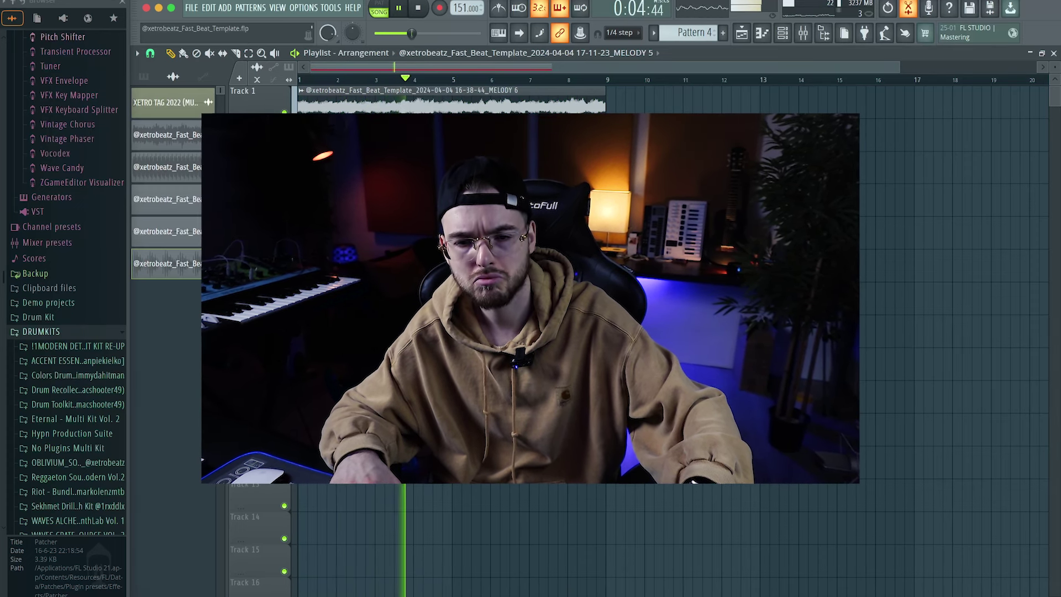
# Step: Play back the beat, pan MELODY 1 further left, and solo and select MELODY 1
pyautogui.press('space')
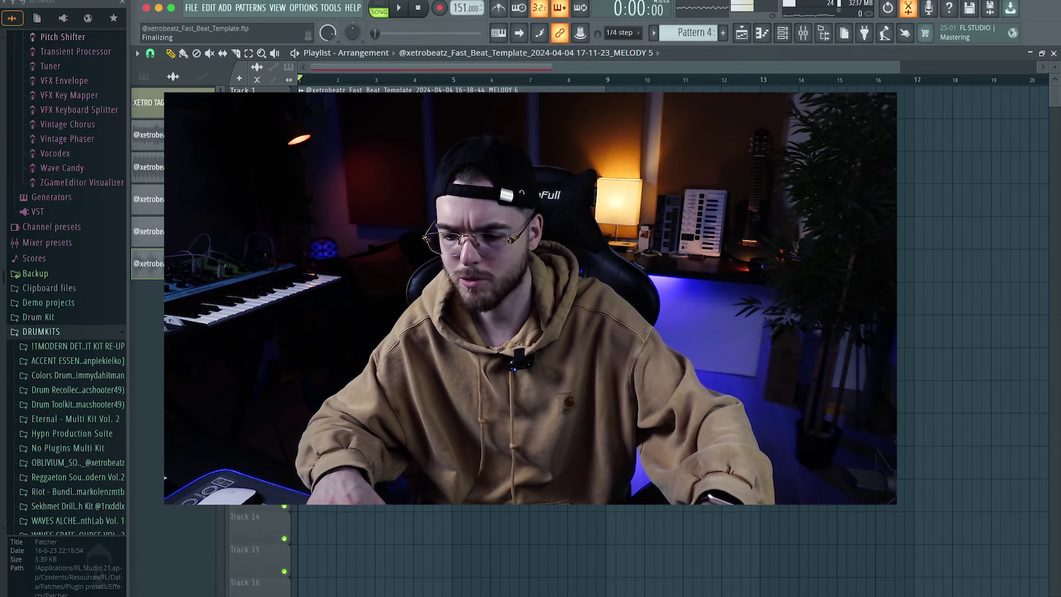
pyautogui.press('space')
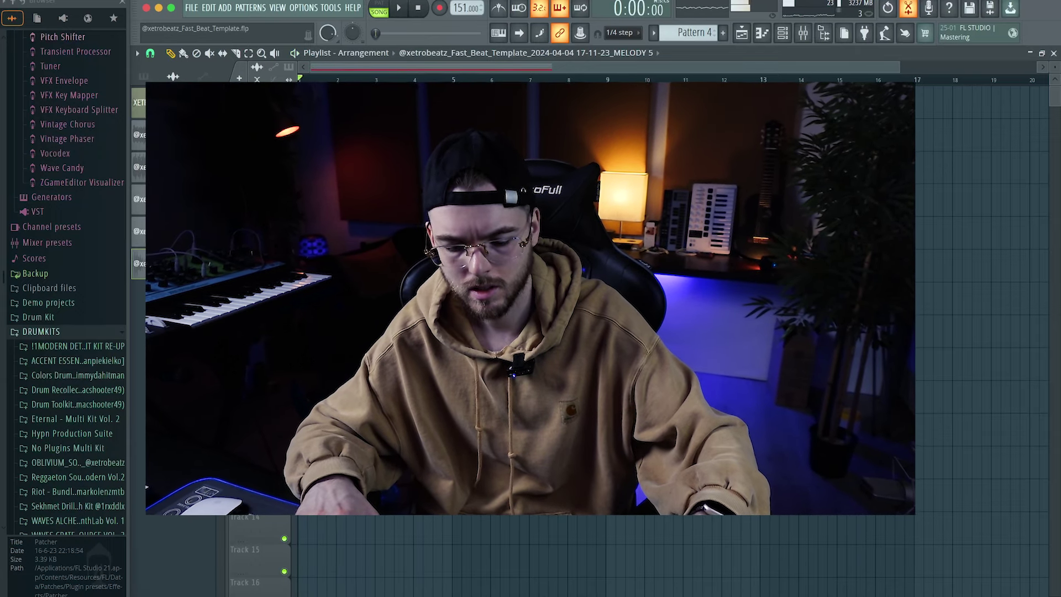
pyautogui.press('space')
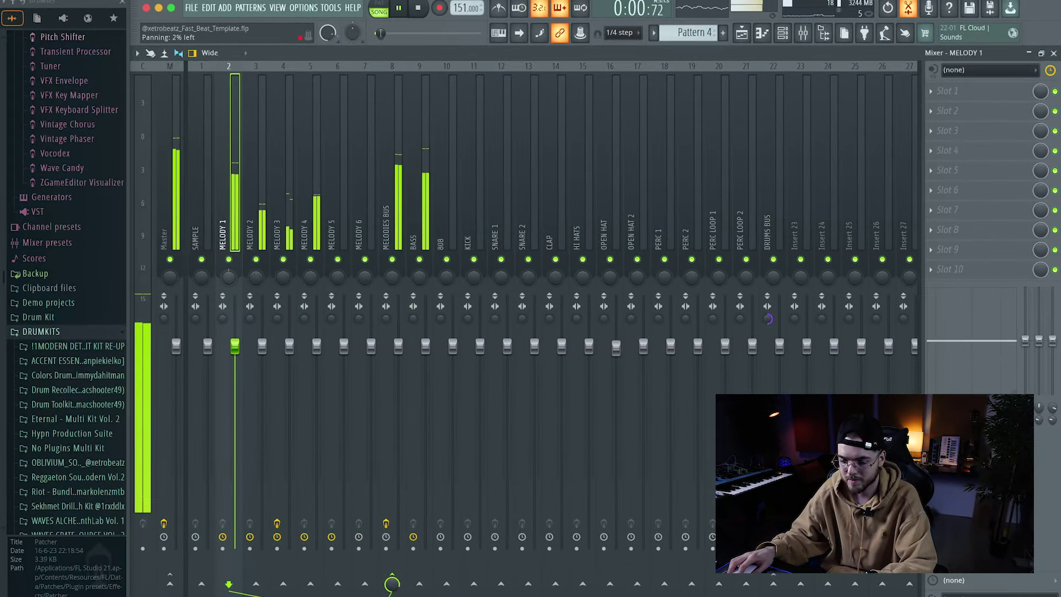
pyautogui.moveTo(229, 278); pyautogui.dragTo(310, 272)
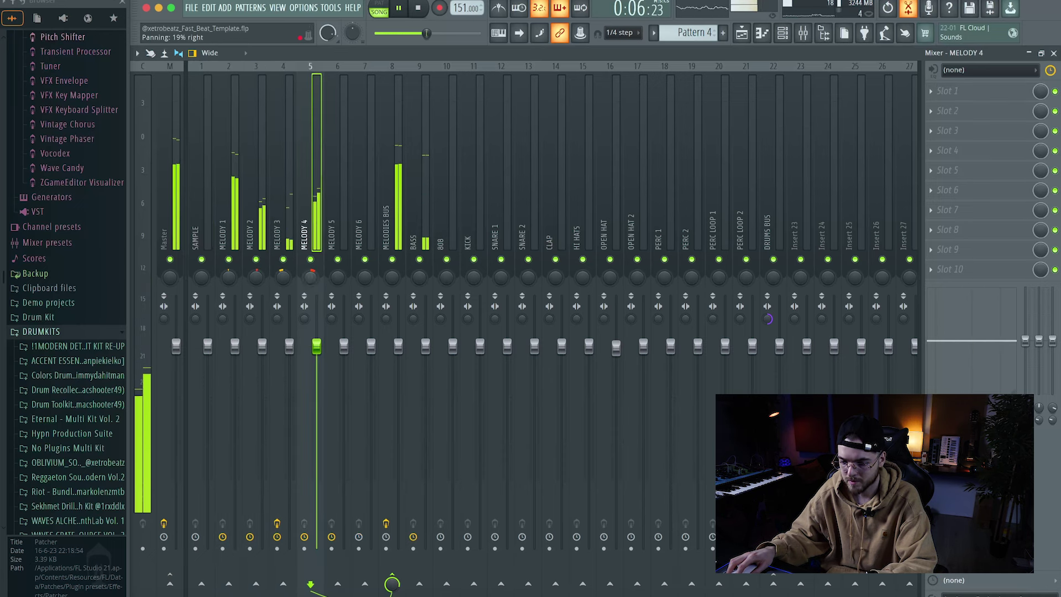
pyautogui.rightClick(228, 259)
pyautogui.click(229, 243)
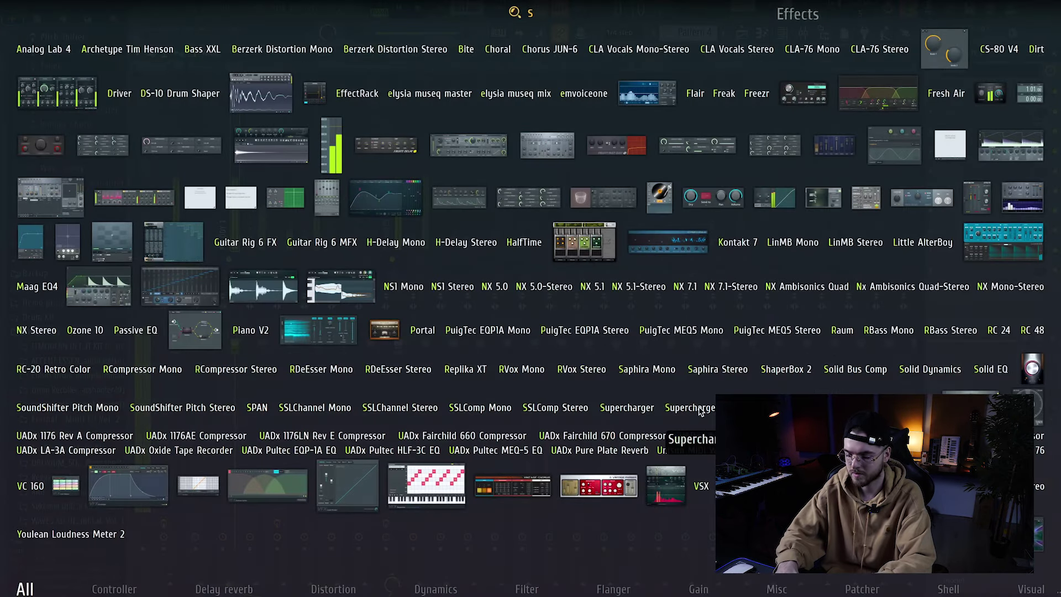
# Step: Load ShaperBox 2 on MELODY 1 with the Pan Basic shape at 50% mix
pyautogui.write('sha')
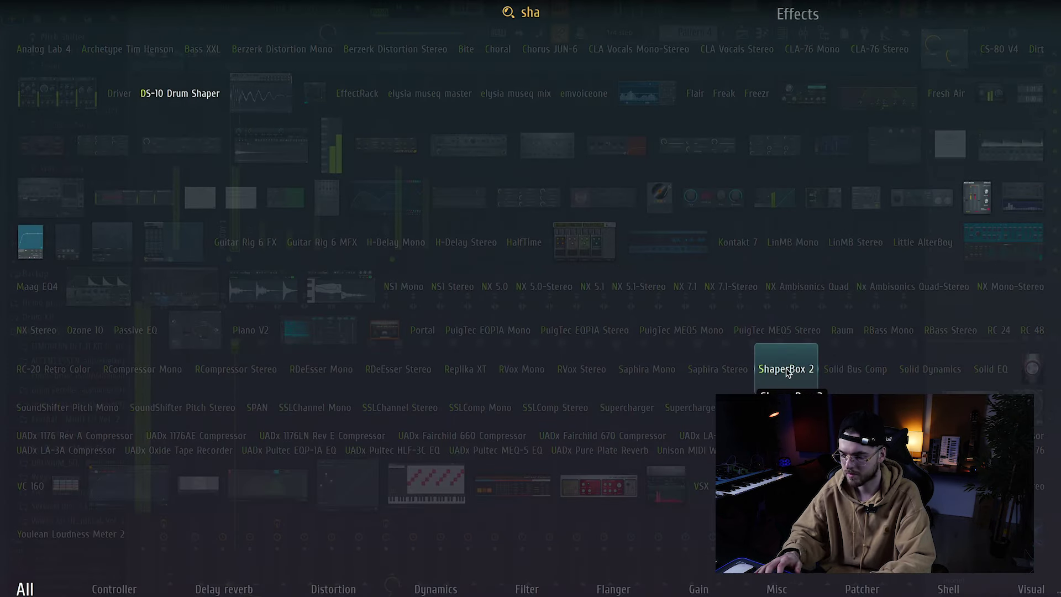
pyautogui.press('Return')
pyautogui.click(260, 325)
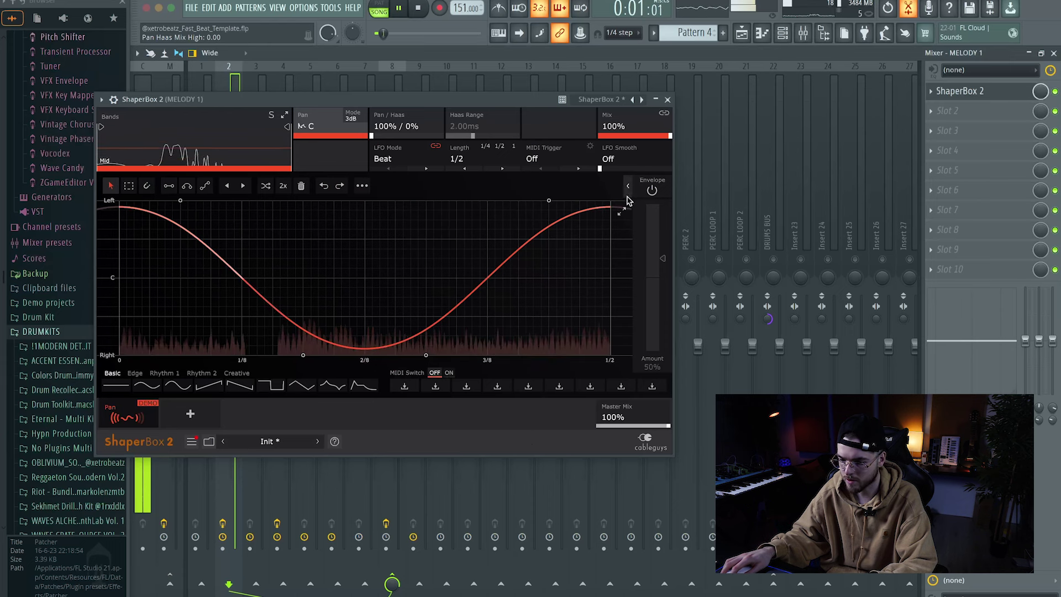
pyautogui.moveTo(643, 138); pyautogui.dragTo(648, 138)
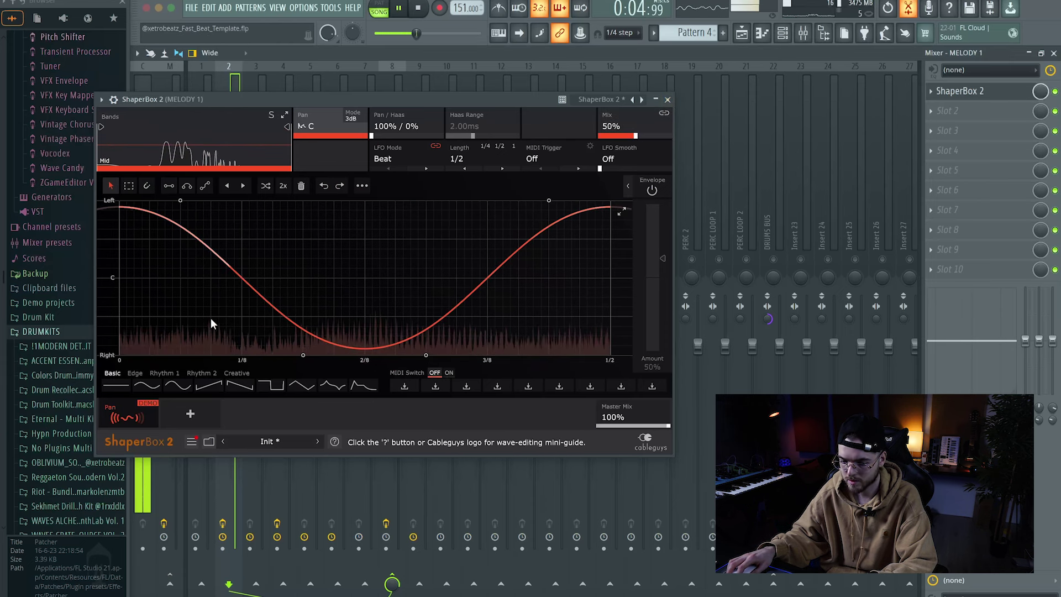
pyautogui.press('space')
# Step: Add a Volume Sidechain shaper in ShaperBox at about 53% mix
pyautogui.click(178, 409)
pyautogui.click(568, 237)
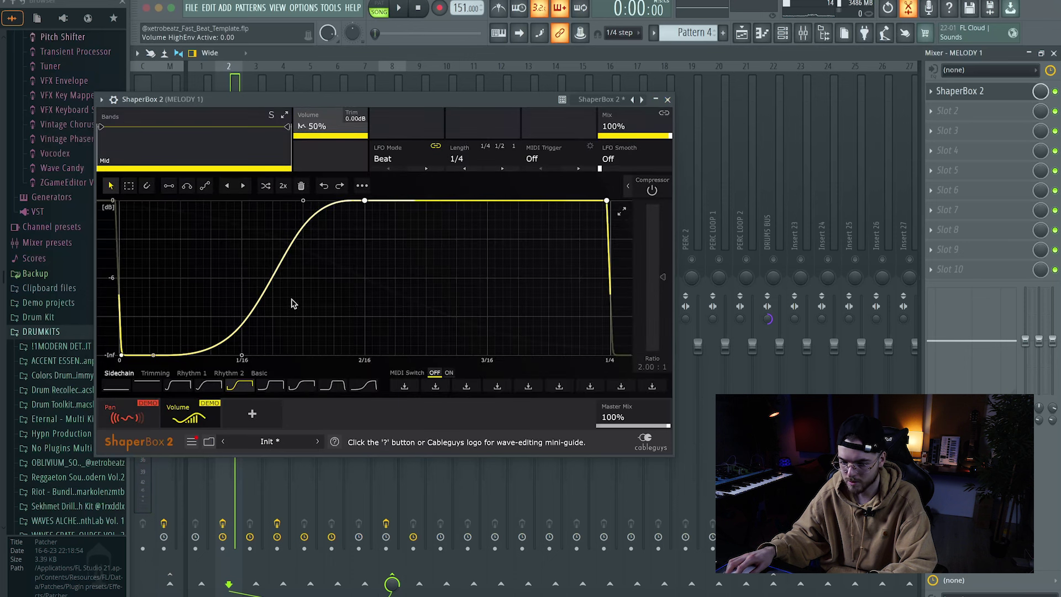
pyautogui.moveTo(661, 137); pyautogui.dragTo(635, 136)
pyautogui.press('space')
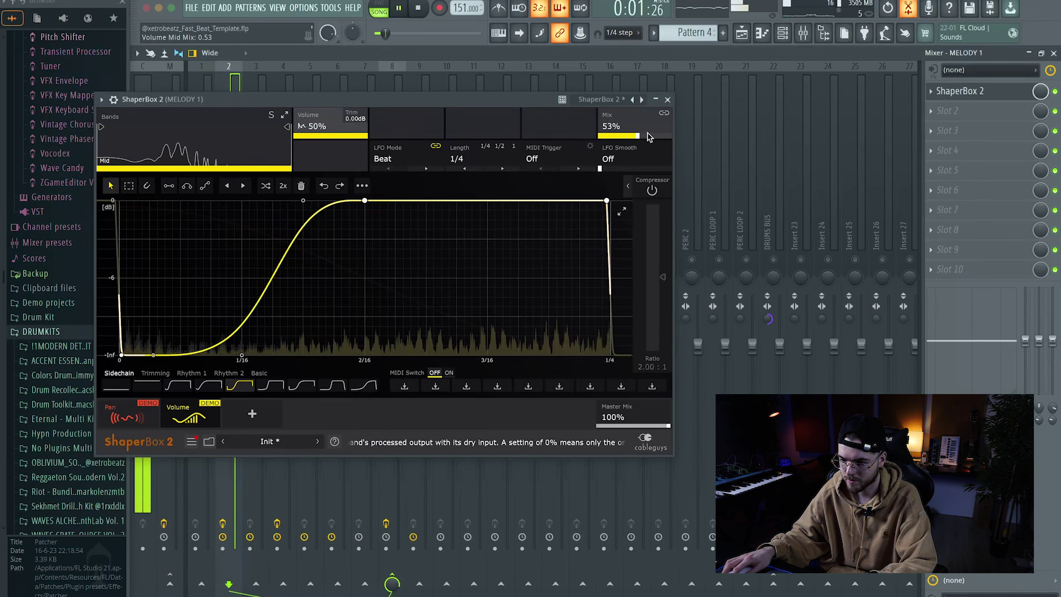
pyautogui.click(667, 100)
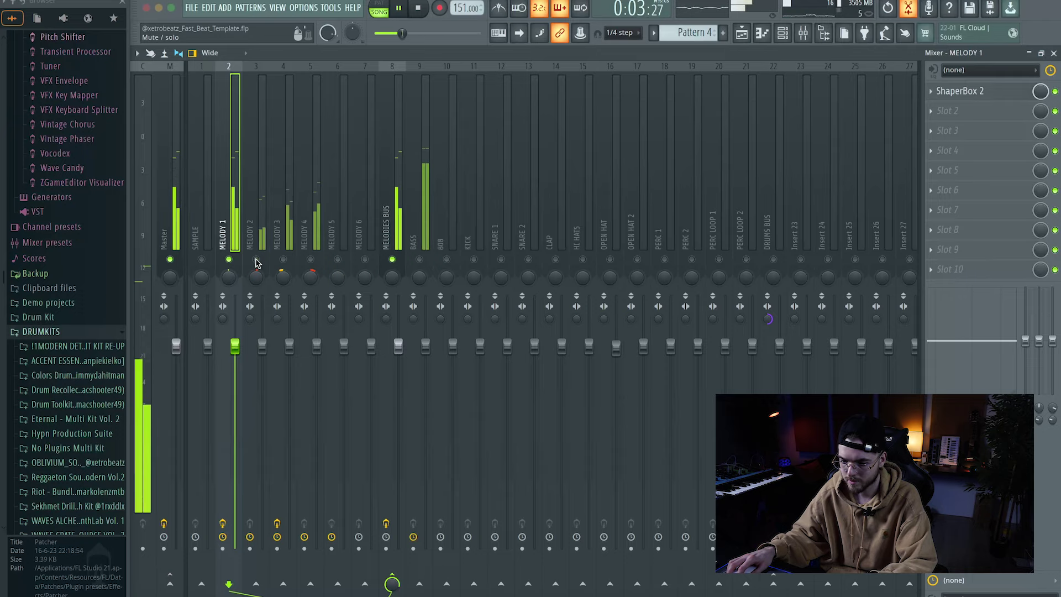
# Step: Load ShaperBox 2 on MELODY 2 with a Volume Compress shaper at roughly half mix
pyautogui.press('F8')
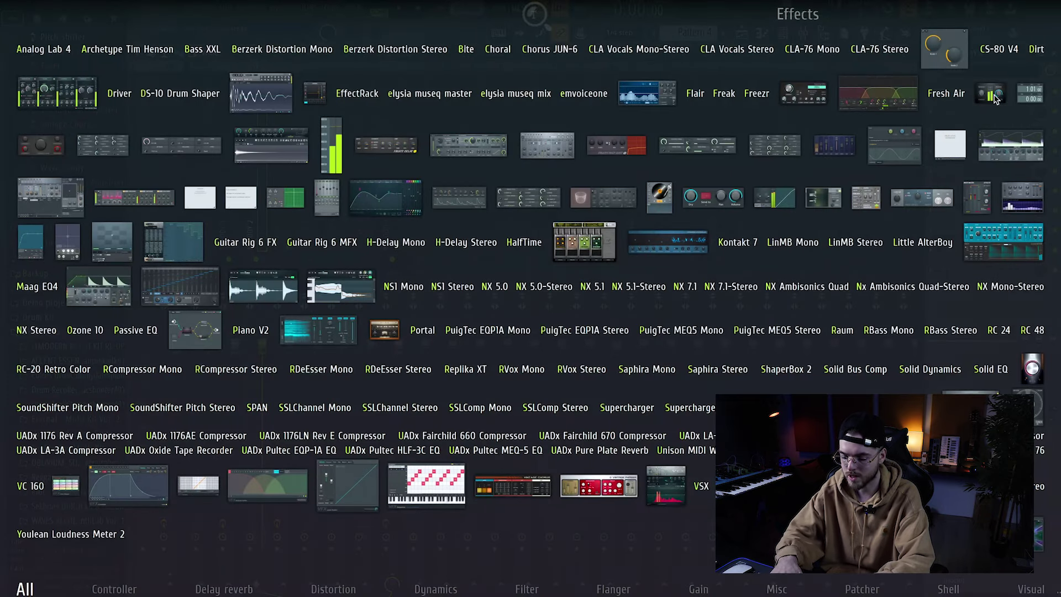
pyautogui.write('sh')
pyautogui.click(788, 369)
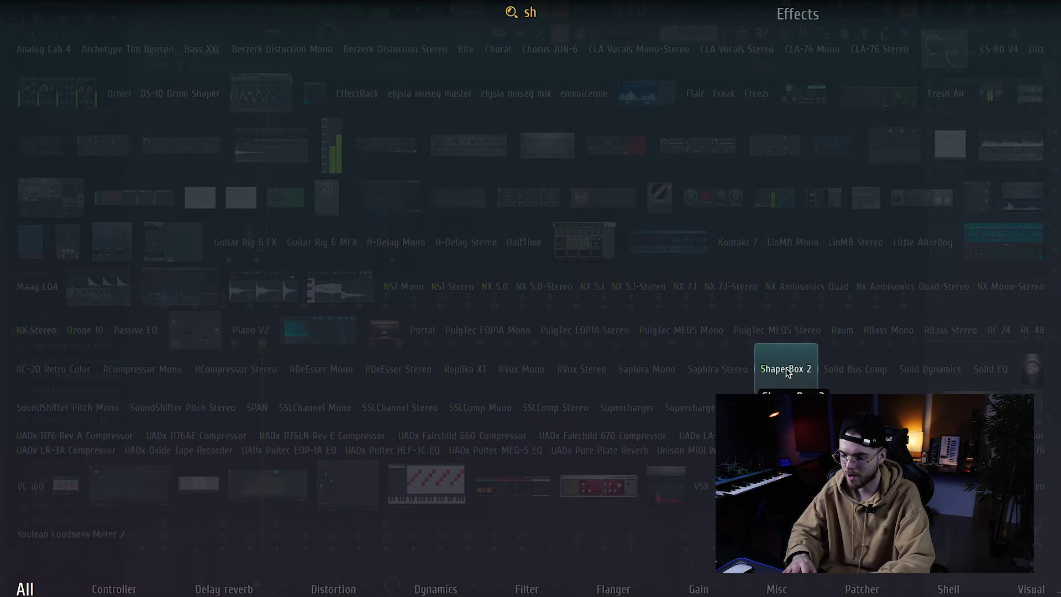
pyautogui.click(541, 160)
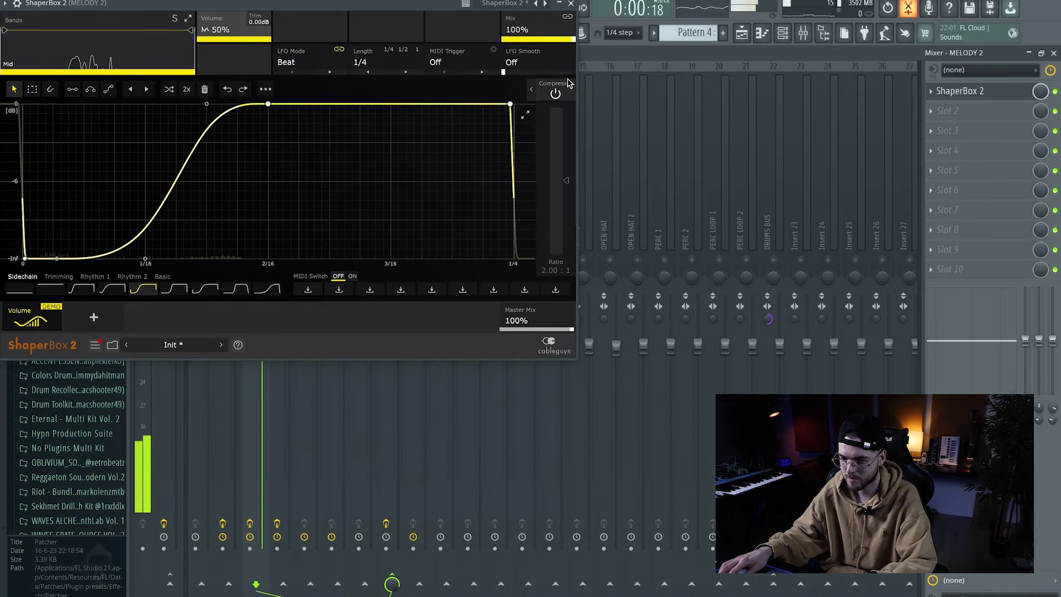
pyautogui.moveTo(568, 40); pyautogui.dragTo(542, 40)
pyautogui.click(572, 5)
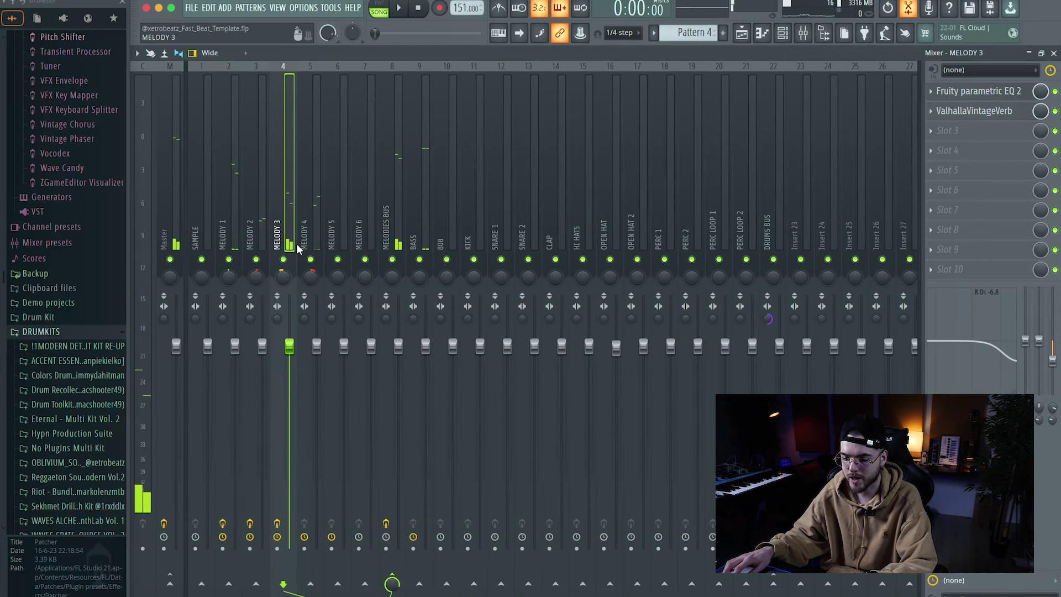
# Step: Load UADx Pure Plate Reverb on MELODY 4 with low cut near 180 Hz and slot mix 21%
pyautogui.click(307, 243)
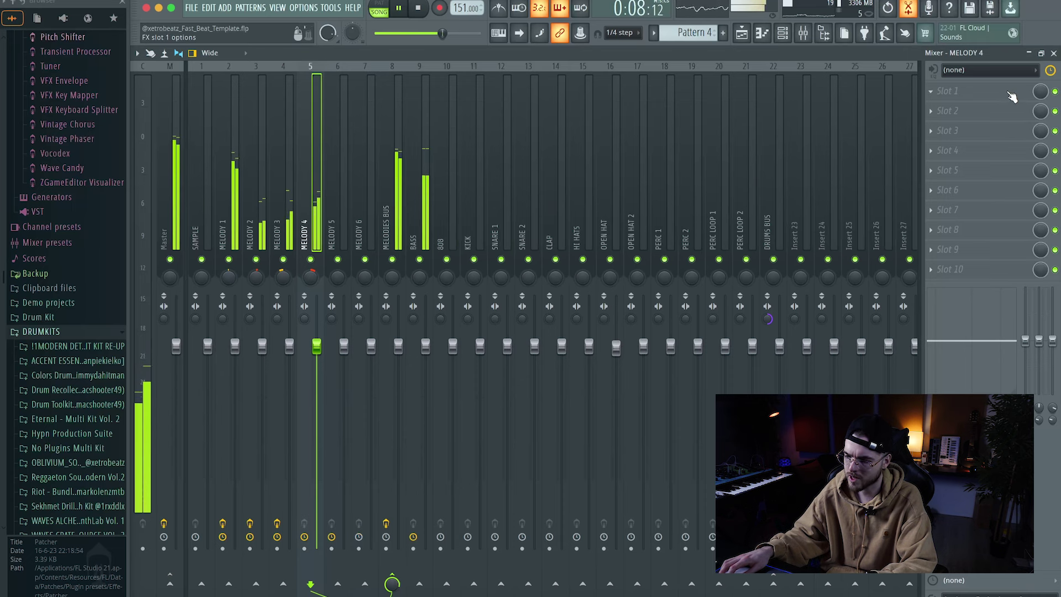
pyautogui.click(1012, 93)
pyautogui.write('pla')
pyautogui.click(603, 450)
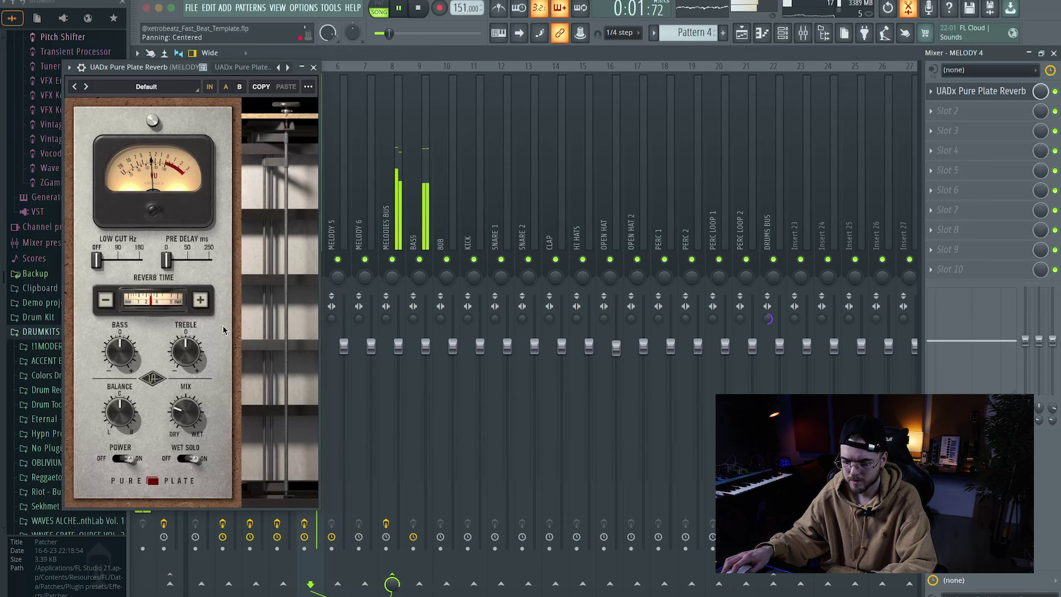
pyautogui.moveTo(96, 260); pyautogui.dragTo(140, 260)
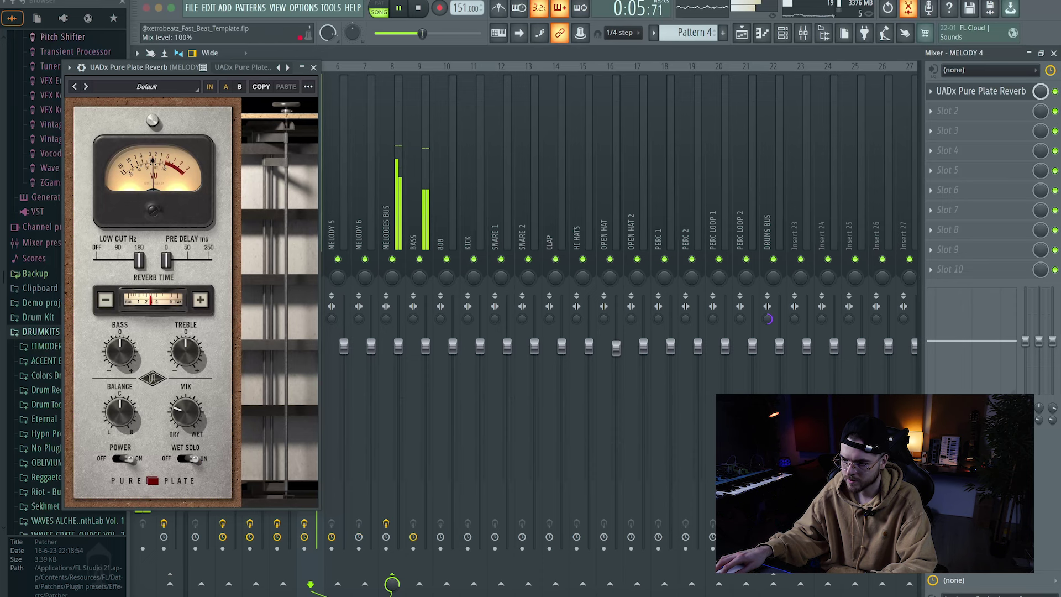
pyautogui.moveTo(1041, 91); pyautogui.dragTo(1041, 138)
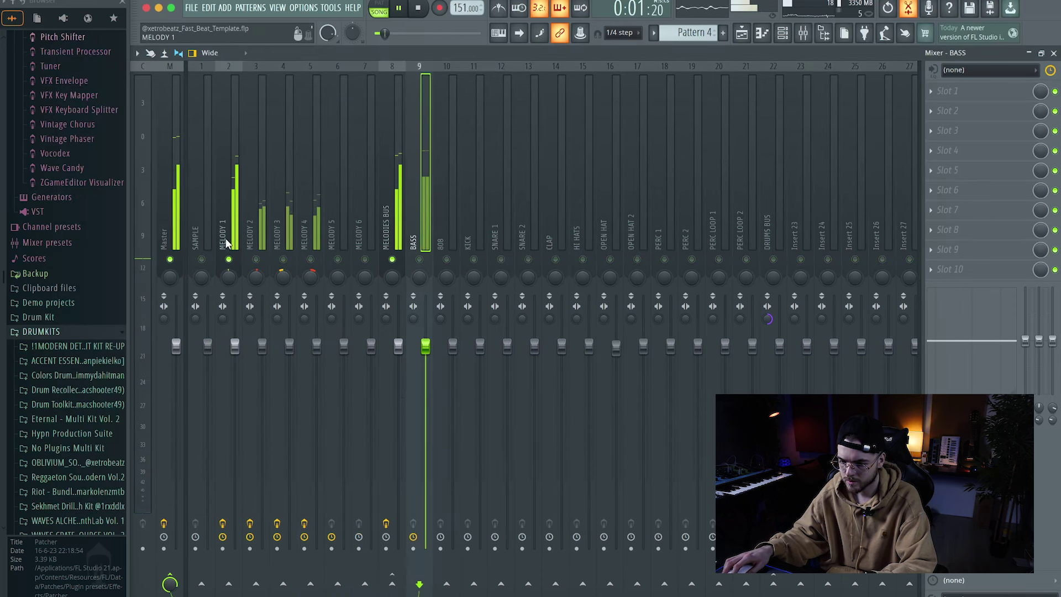
# Step: Add Chorus JUN-6 to MELODY 1's second slot with its mix at 39.2%
pyautogui.click(227, 244)
pyautogui.press('F8')
pyautogui.write('ch')
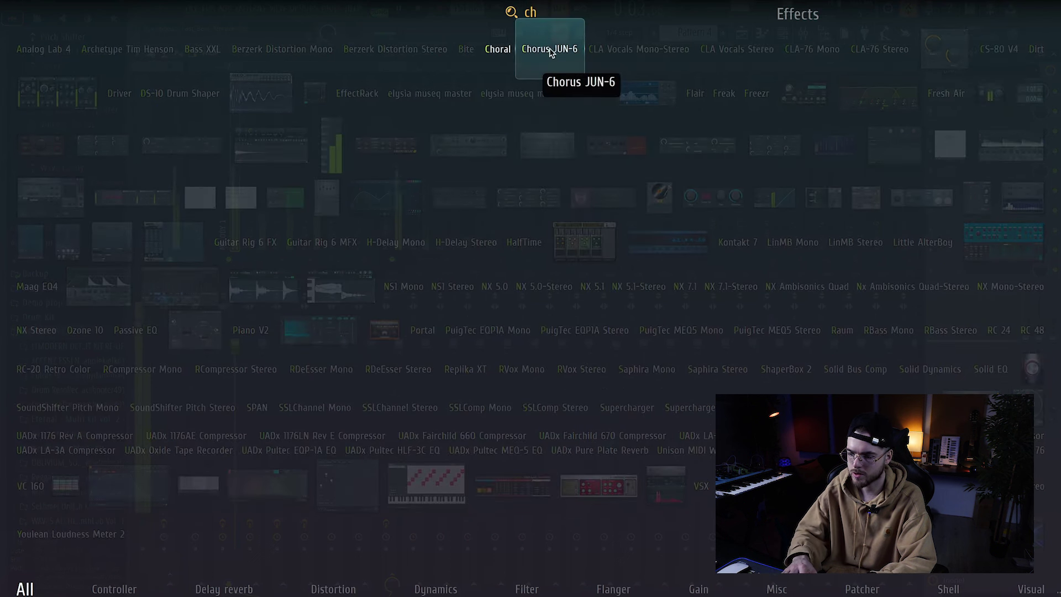
pyautogui.press('Return')
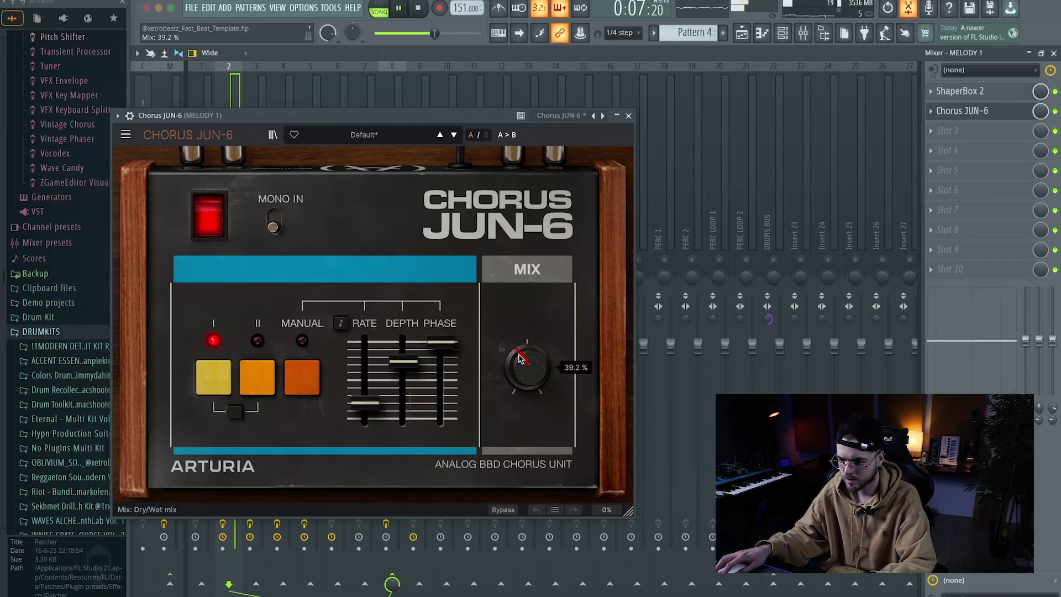
pyautogui.click(628, 115)
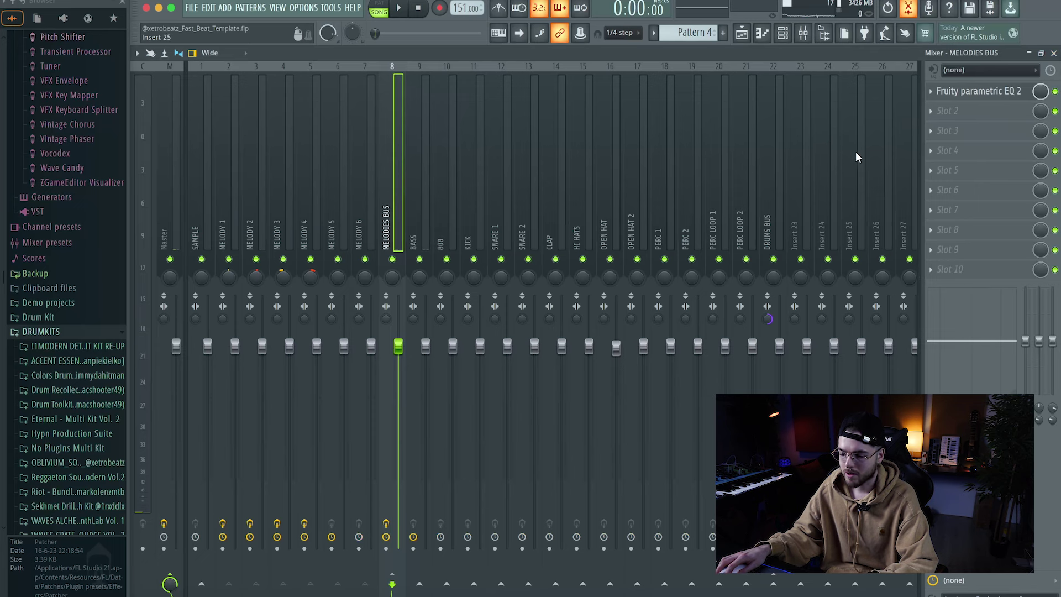
# Step: Lower the MELODIES BUS parametric EQ low cut and load UADx Oxide Tape Recorder in slot 2
pyautogui.click(981, 92)
pyautogui.moveTo(377, 322)
pyautogui.mouseDown()
pyautogui.moveTo(360, 323)
pyautogui.moveTo(375, 323)
pyautogui.mouseUp()
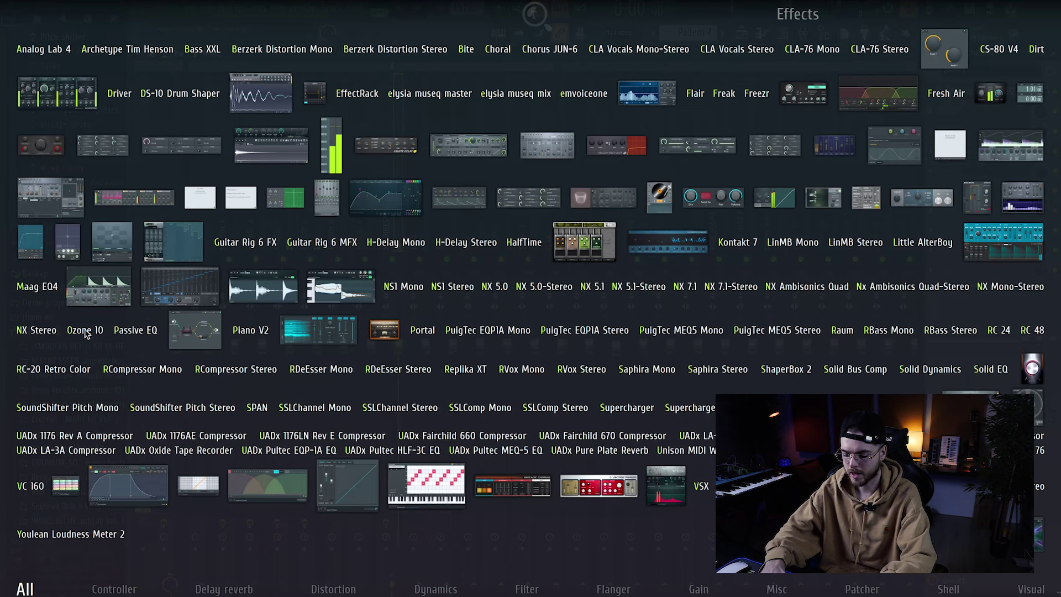
pyautogui.write('oxi')
pyautogui.press('Return')
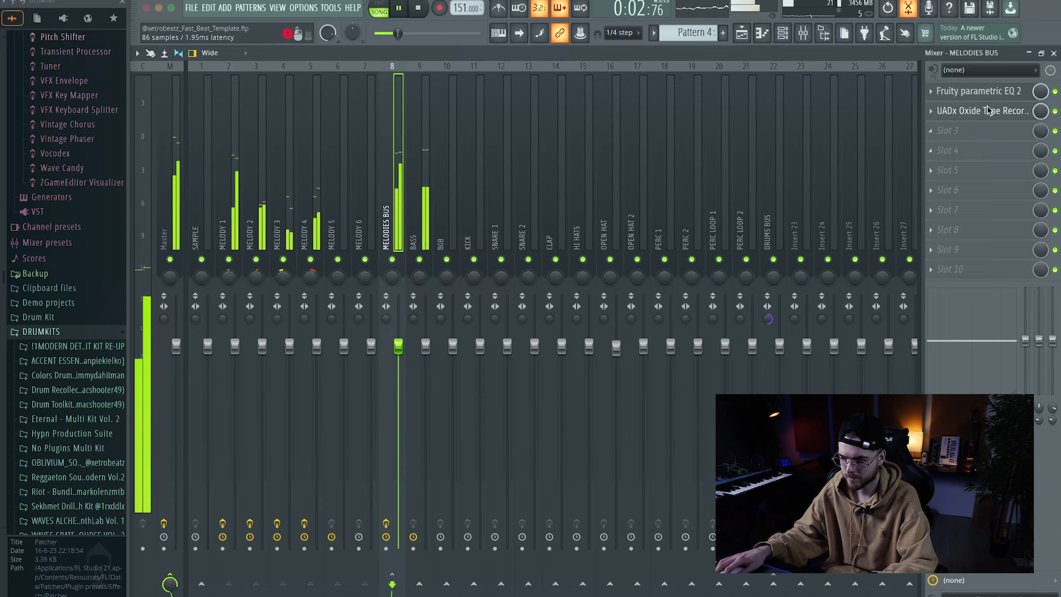
pyautogui.click(444, 51)
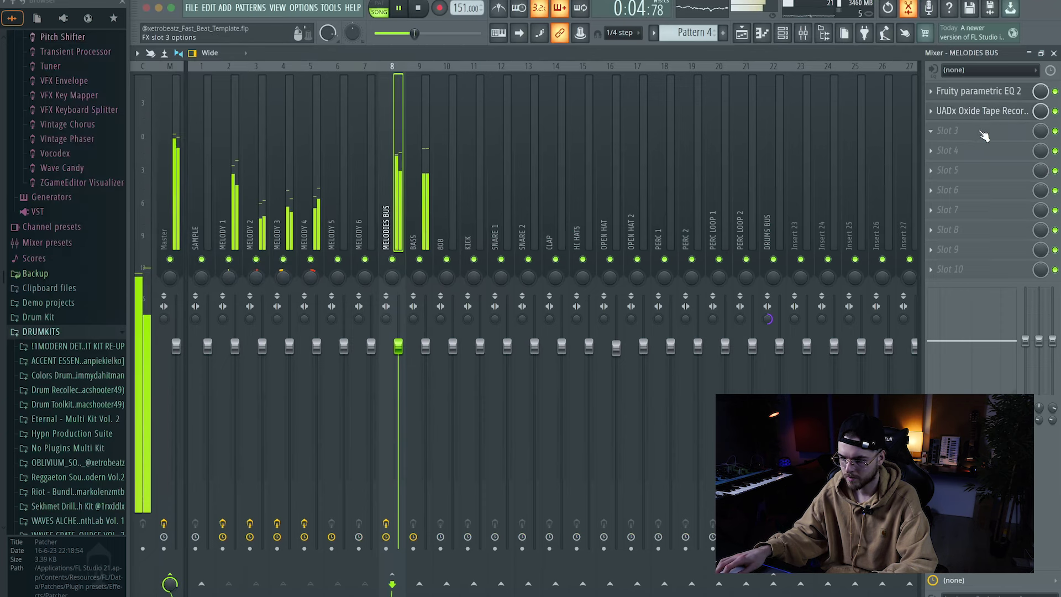
# Step: Add UADx Fairchild 660 in slot 3 with output raised to 1.4 dB
pyautogui.middleClick(981, 132)
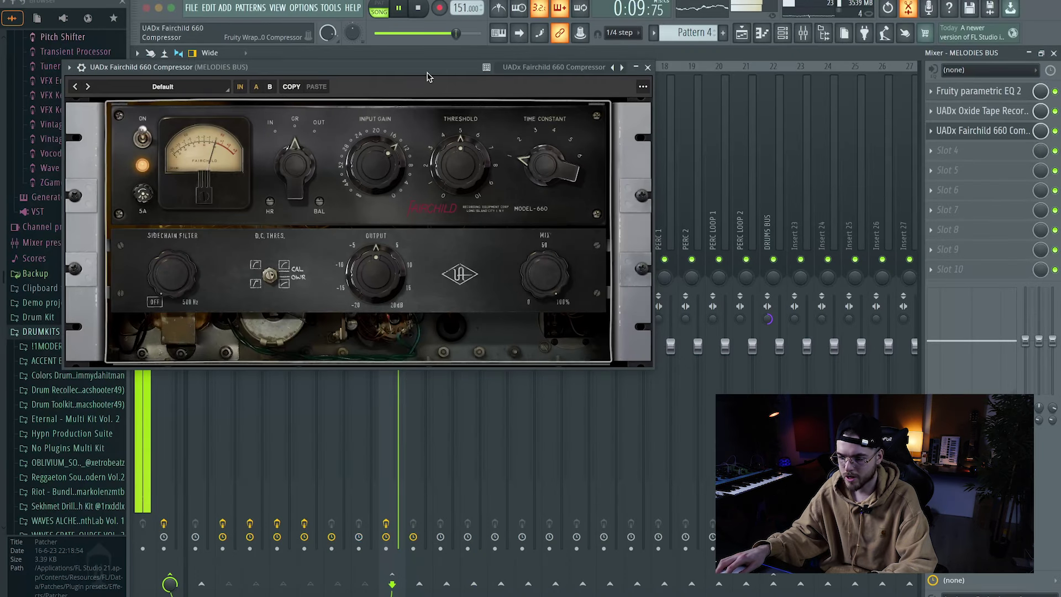
pyautogui.moveTo(428, 77); pyautogui.dragTo(502, 215)
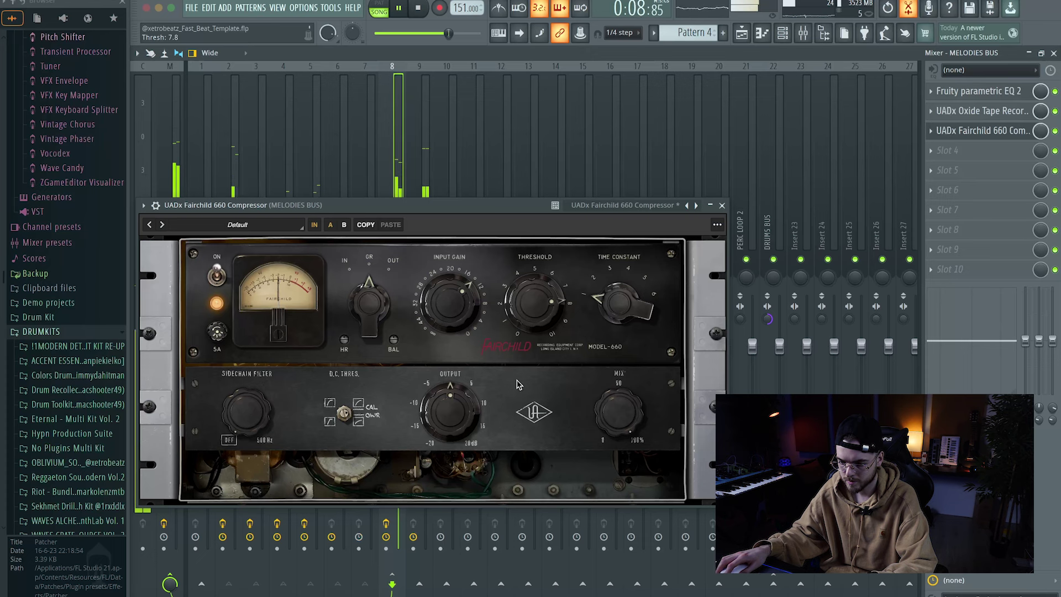
pyautogui.moveTo(470, 409); pyautogui.dragTo(473, 402)
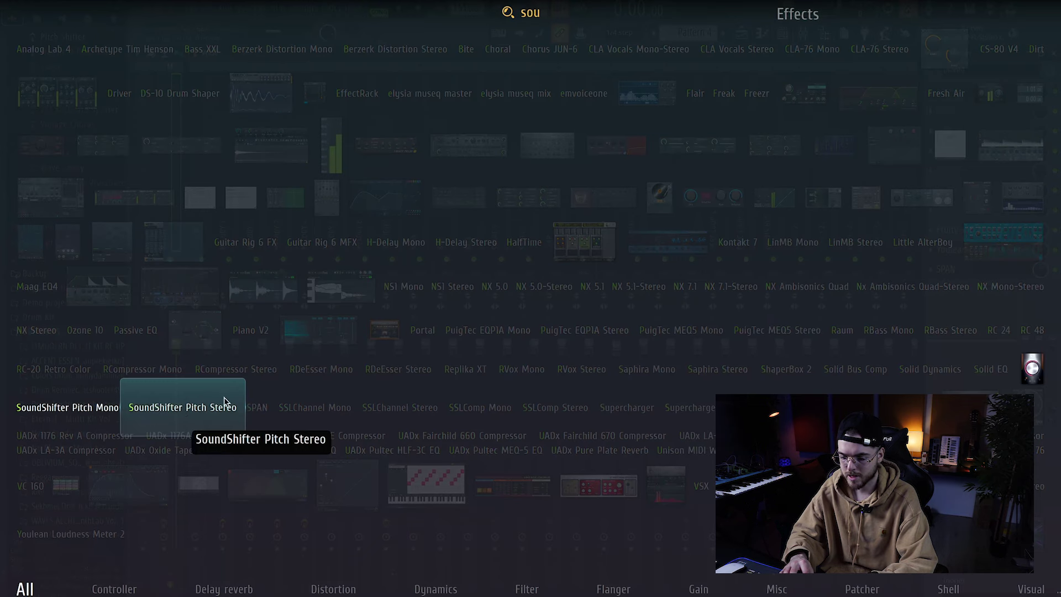
# Step: Load SoundShifter Pitch Stereo on MELODIES BUS, shifted up 3 semitones
pyautogui.click(183, 408)
pyautogui.scroll(2, 150, 149)
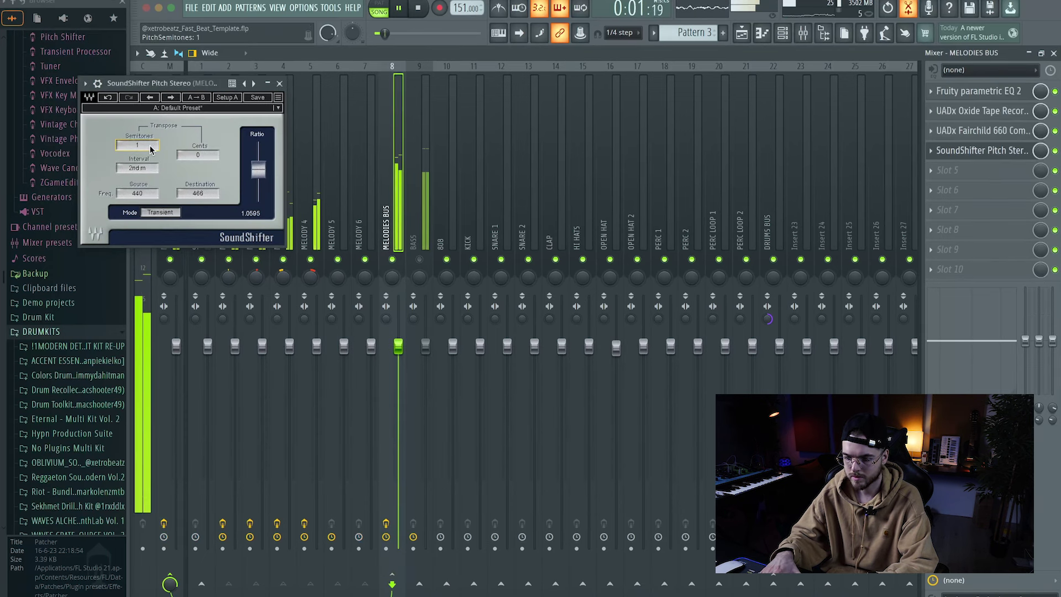
pyautogui.scroll(1, 150, 150)
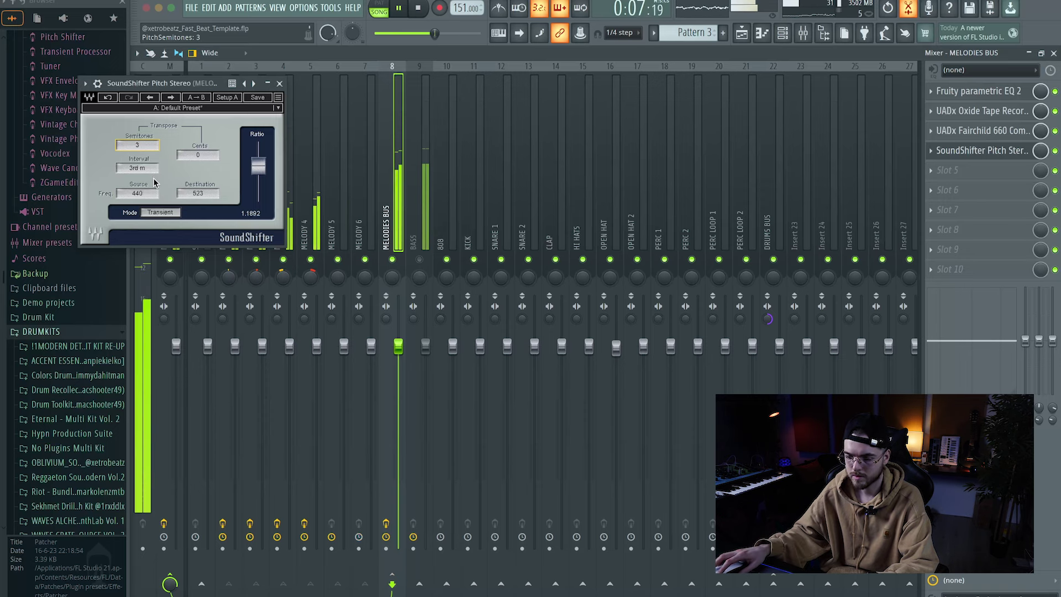
pyautogui.click(413, 233)
# Step: Put Chorus JUN-6 in BASS slot 1 with its mix at 44.4%
pyautogui.click(1002, 90)
pyautogui.middleClick(1006, 91)
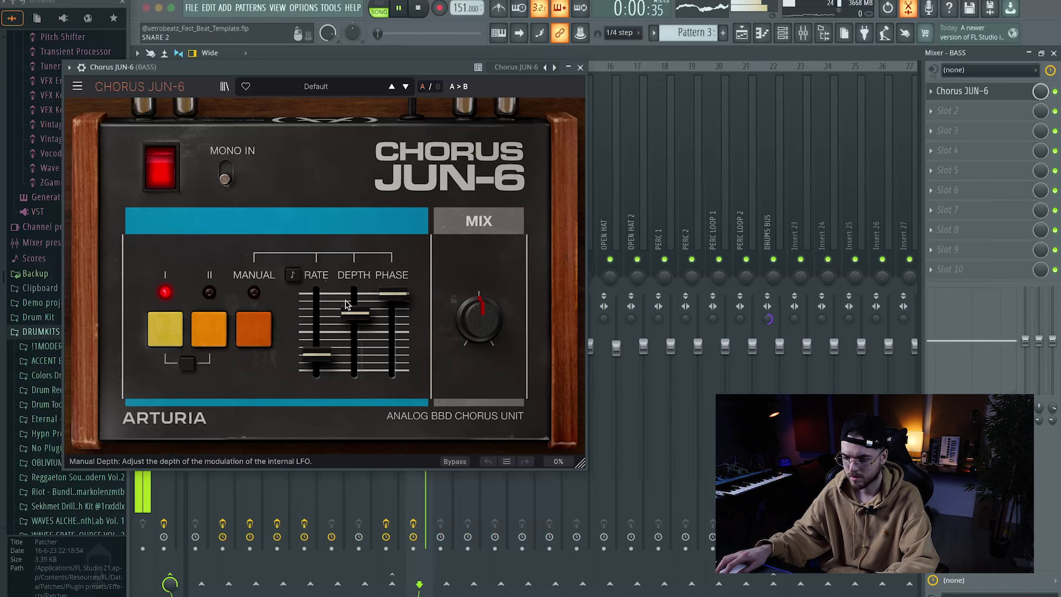
pyautogui.moveTo(479, 319); pyautogui.dragTo(479, 321)
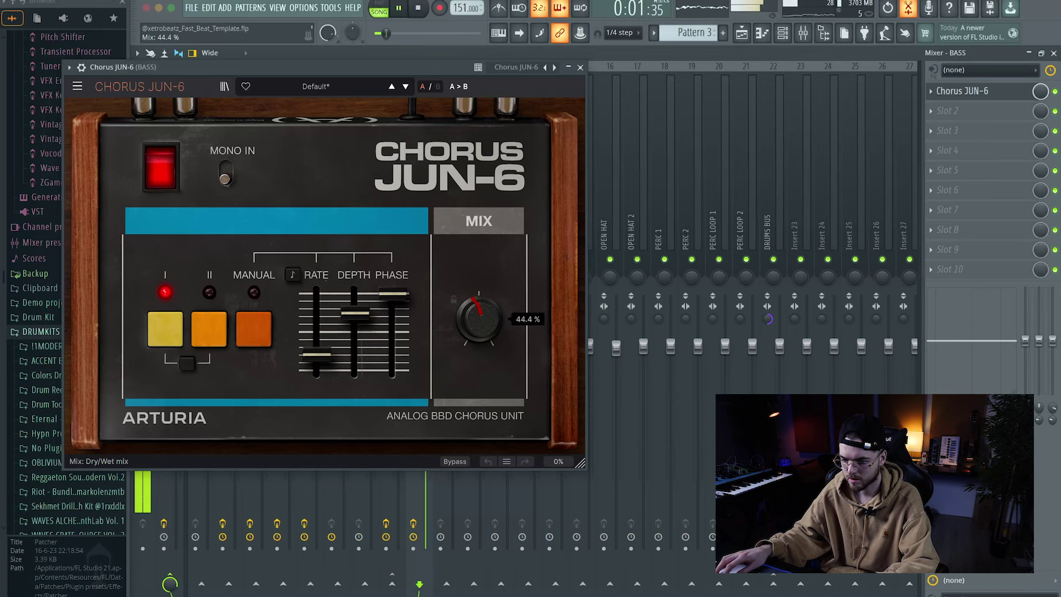